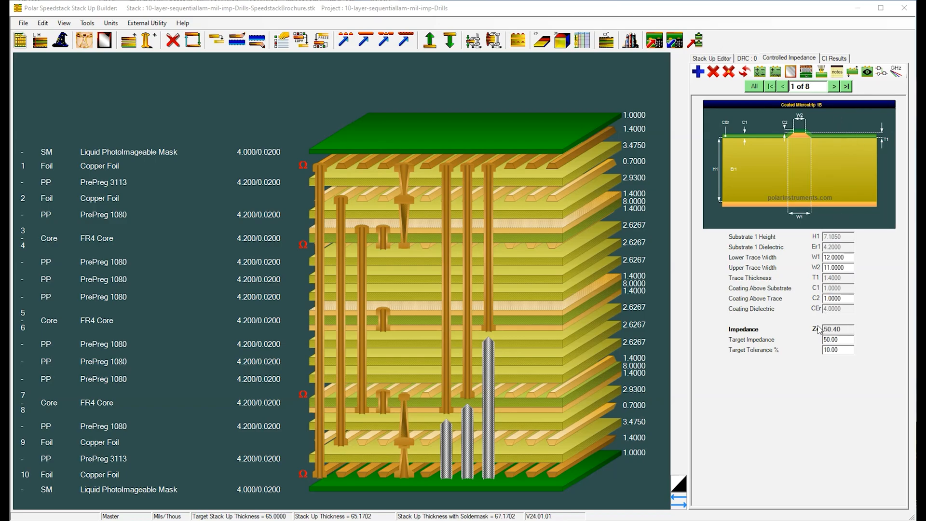
# - Step through all eight controlled-impedance structures of the 10-layer stack to examine their layers, trace widths and target impedances
pyautogui.click(833, 87)
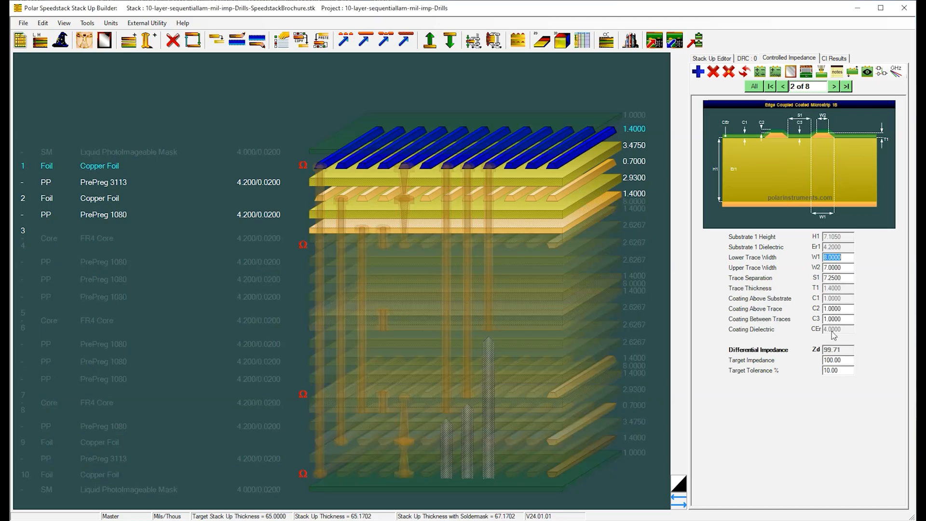
pyautogui.click(832, 87)
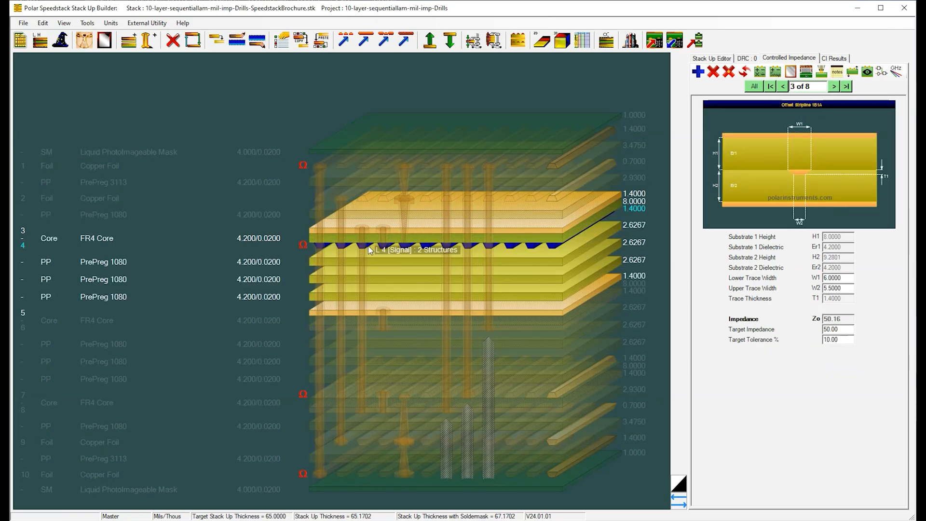
pyautogui.click(834, 87)
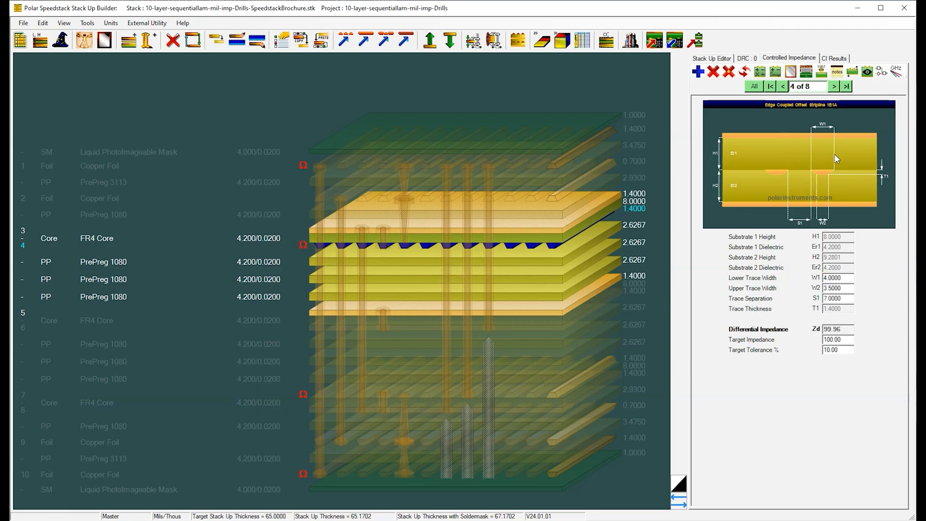
pyautogui.click(834, 87)
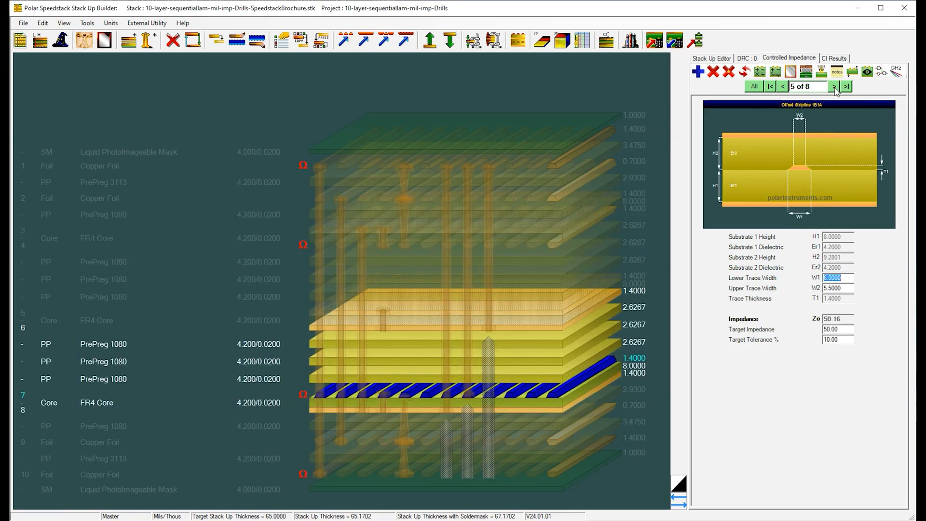
pyautogui.click(835, 88)
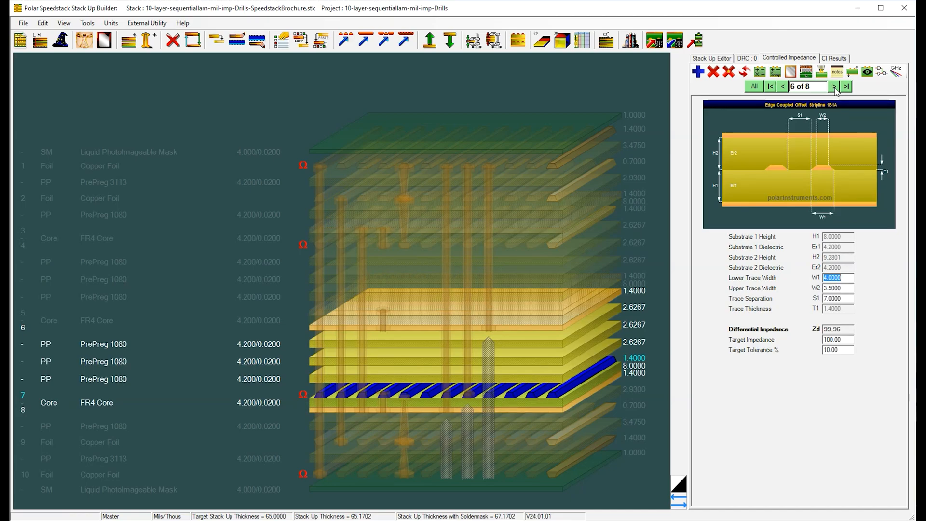
pyautogui.click(834, 88)
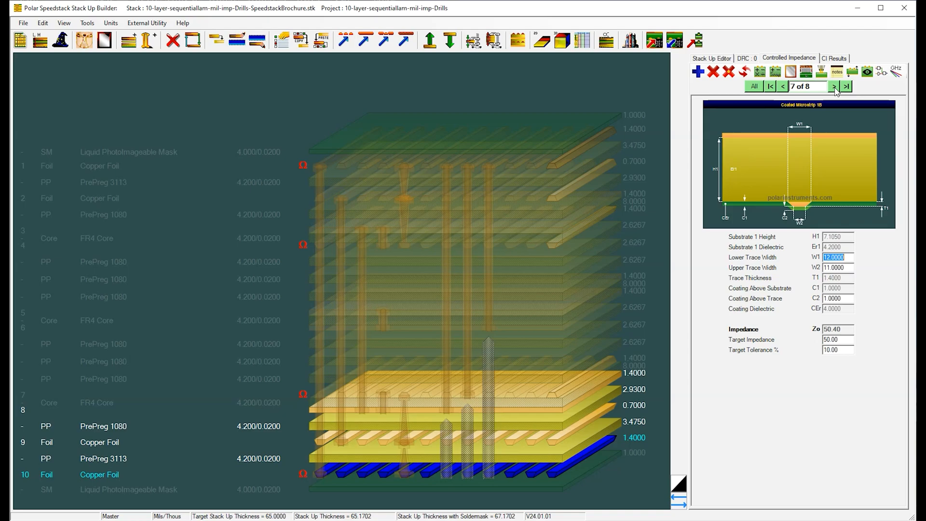
pyautogui.click(835, 88)
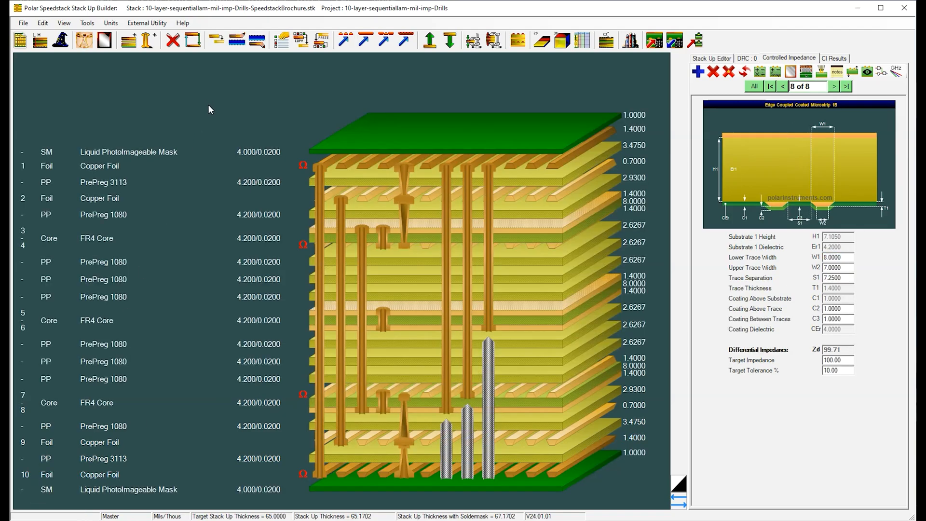
# - Examine the impedance structure table beside the stack, highlighting the differential and single-ended structures on layer 1
pyautogui.click(604, 299)
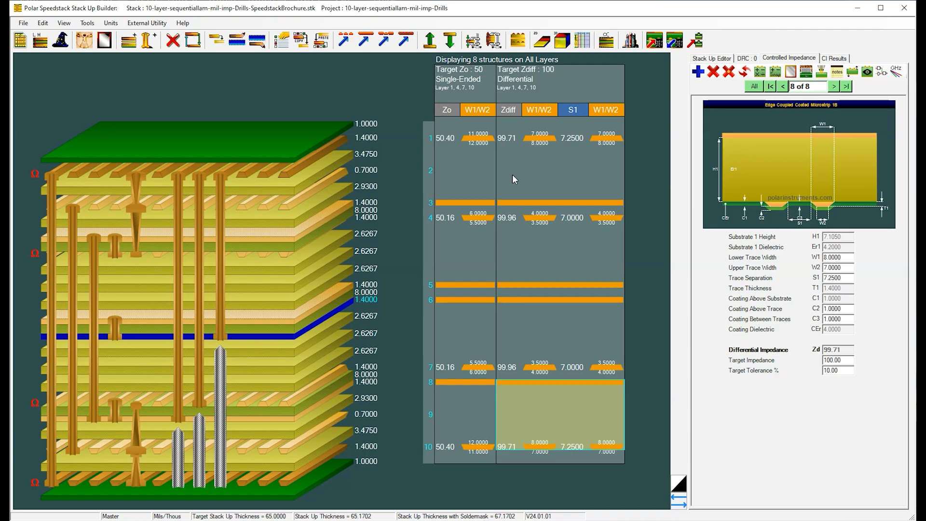
pyautogui.click(544, 140)
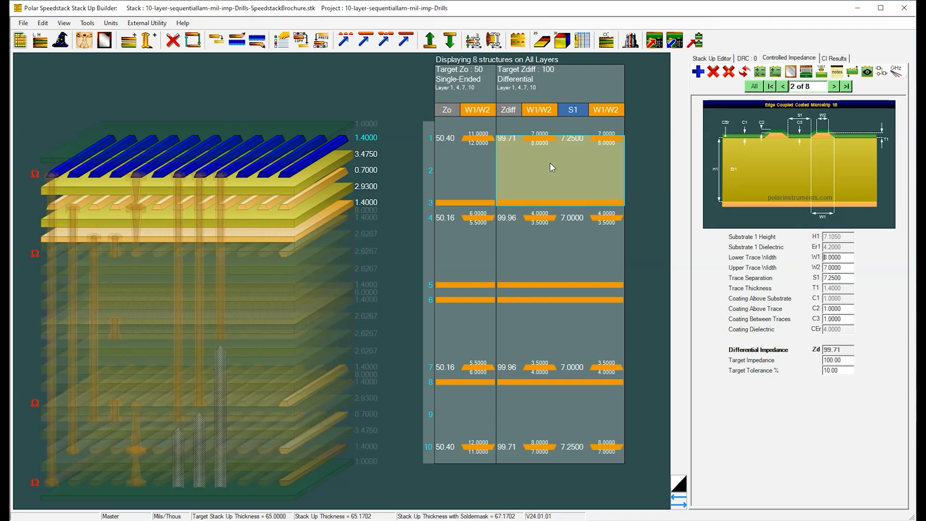
pyautogui.click(481, 141)
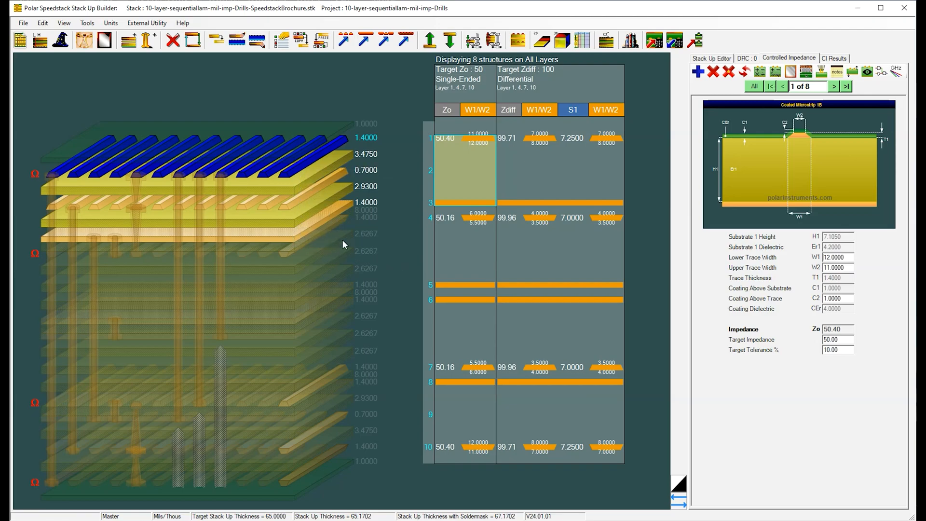
pyautogui.click(268, 188)
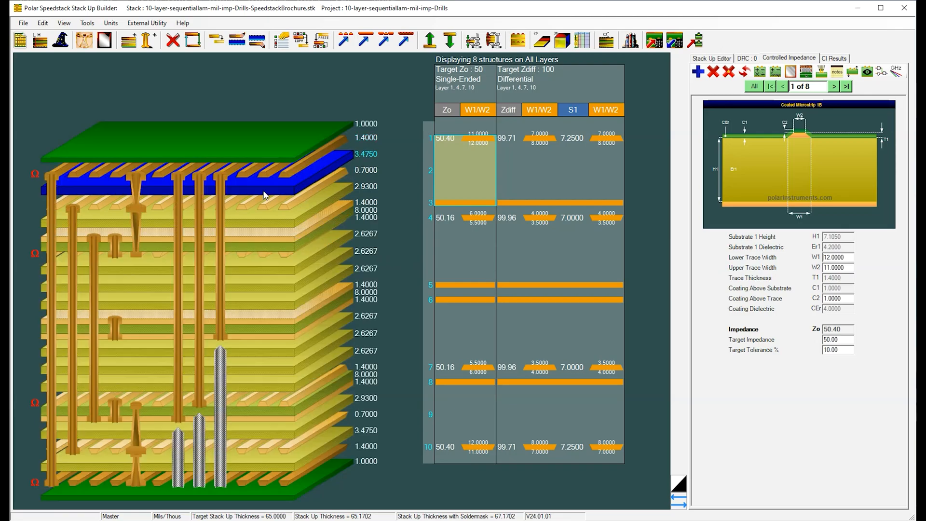
pyautogui.click(273, 185)
pyautogui.moveTo(273, 188); pyautogui.dragTo(546, 183)
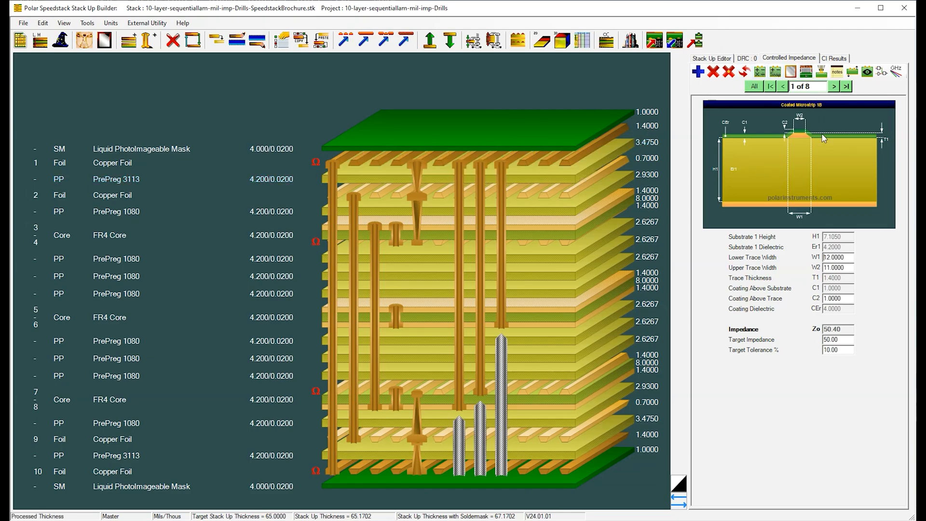
# - Export the stack and its impedance structures to the Coupon Generator (CGen)
pyautogui.click(22, 24)
pyautogui.moveTo(56, 135)
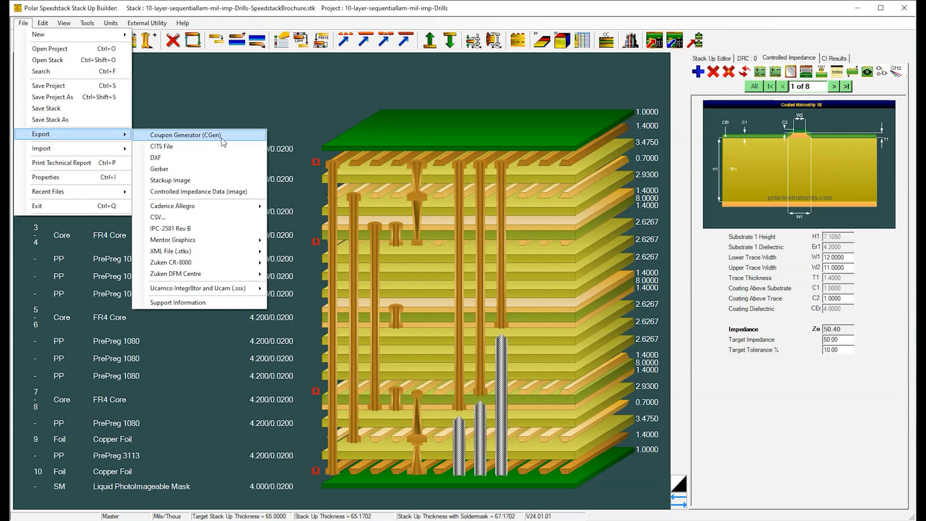
pyautogui.click(197, 138)
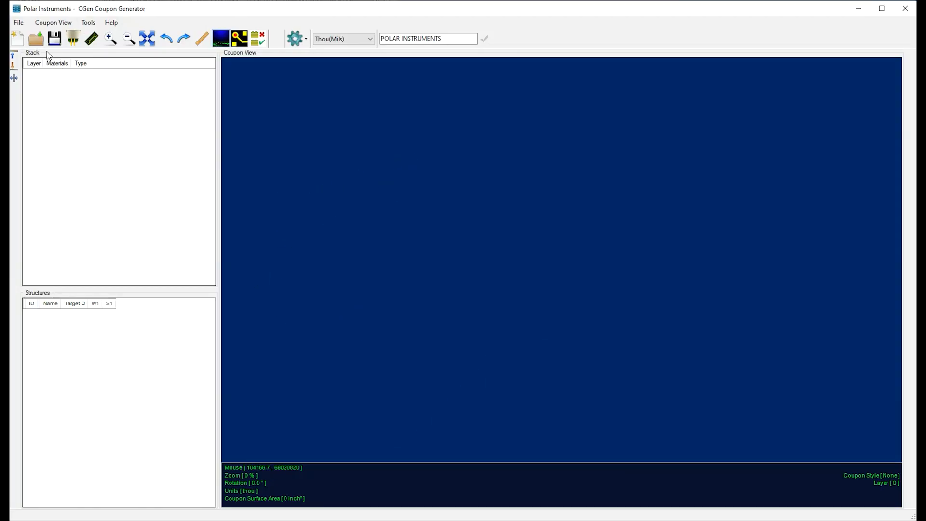
# - In CGen Coupon Generator, import the stack from the Speedstack clipboard and dismiss the validation results
pyautogui.click(20, 24)
pyautogui.moveTo(30, 87)
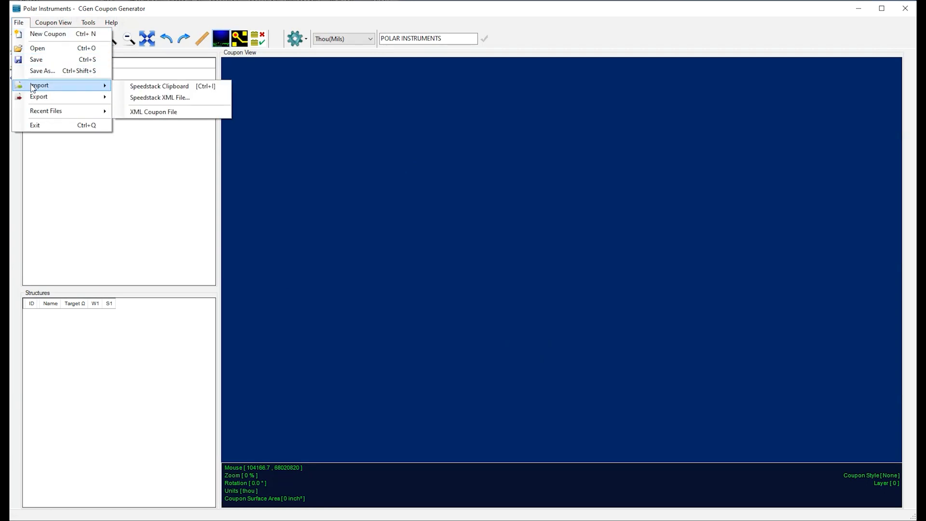
pyautogui.click(168, 89)
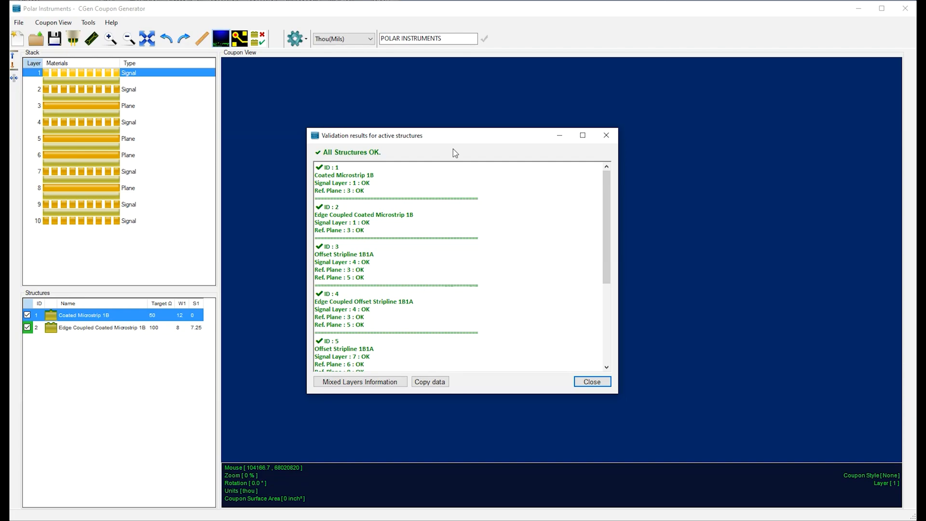
pyautogui.click(593, 382)
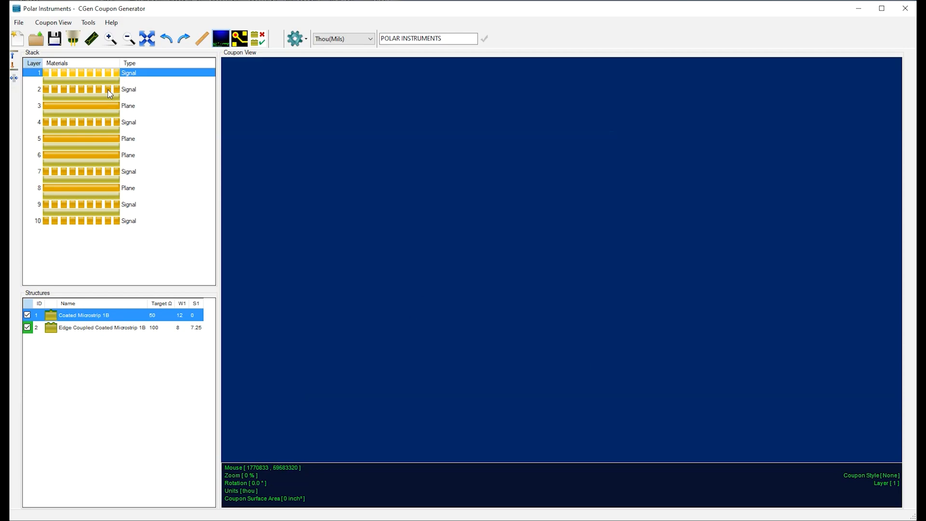
# - Review the imported structures on signal layers 4, 1, 7 and 10
pyautogui.click(98, 122)
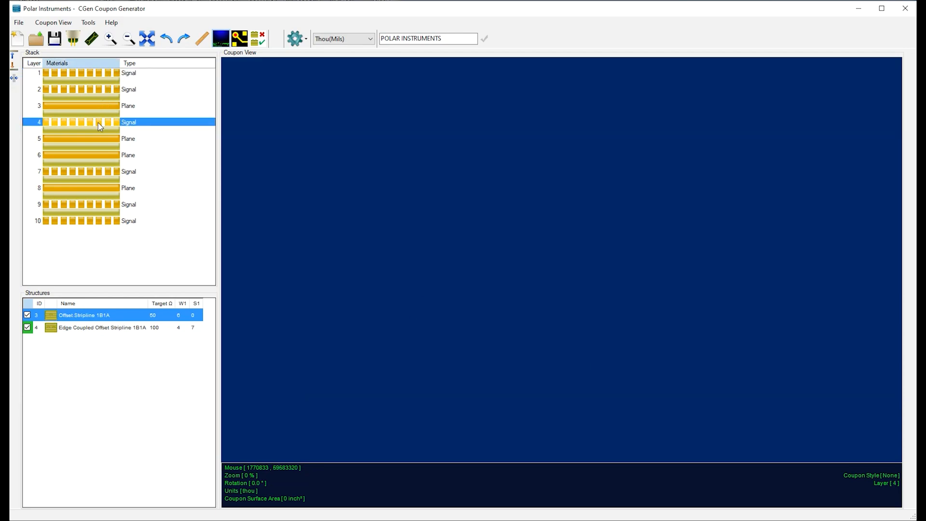
pyautogui.click(97, 73)
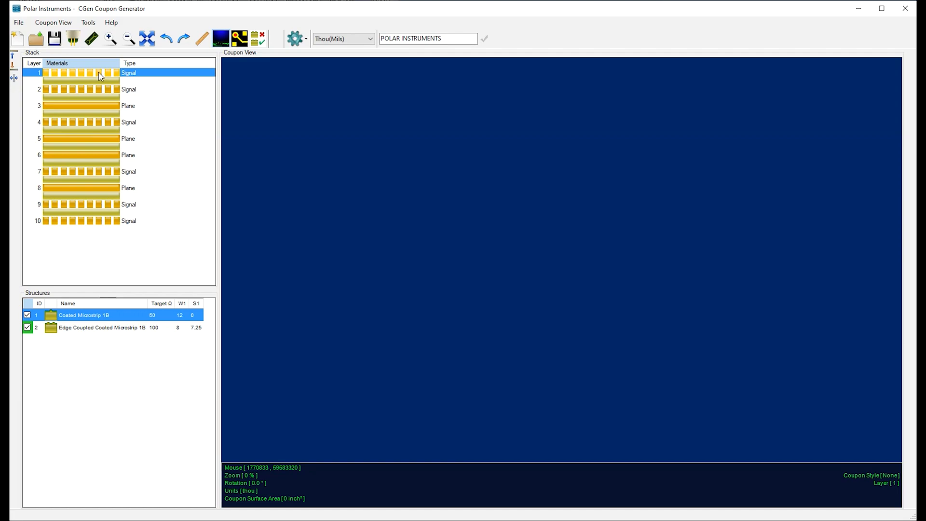
pyautogui.click(89, 173)
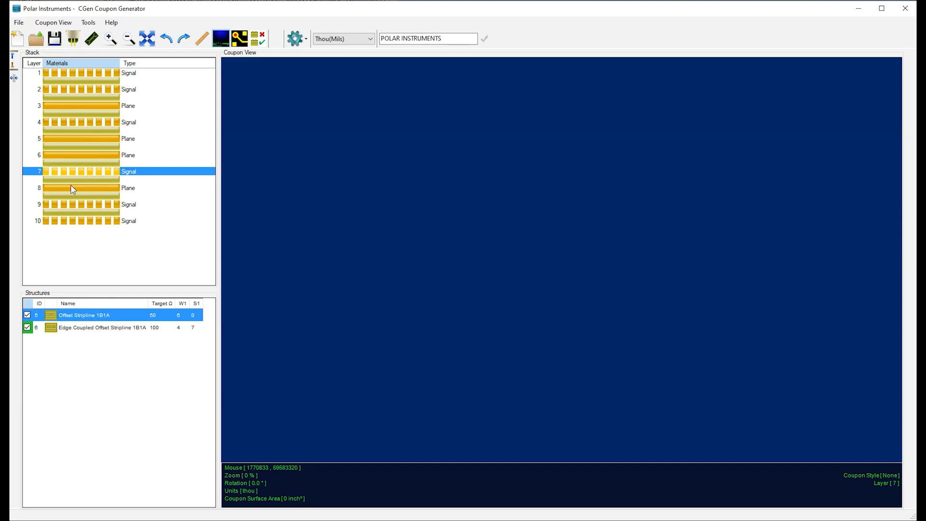
pyautogui.click(88, 221)
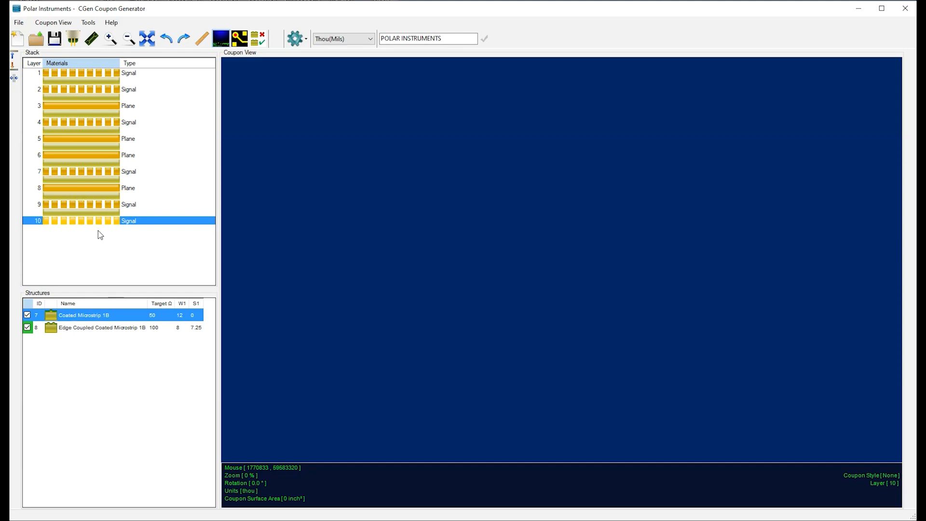
# - Generate a Style 2 test coupon with layer 1 shown, and look closely at its pads and structure legend
pyautogui.click(112, 77)
pyautogui.click(307, 40)
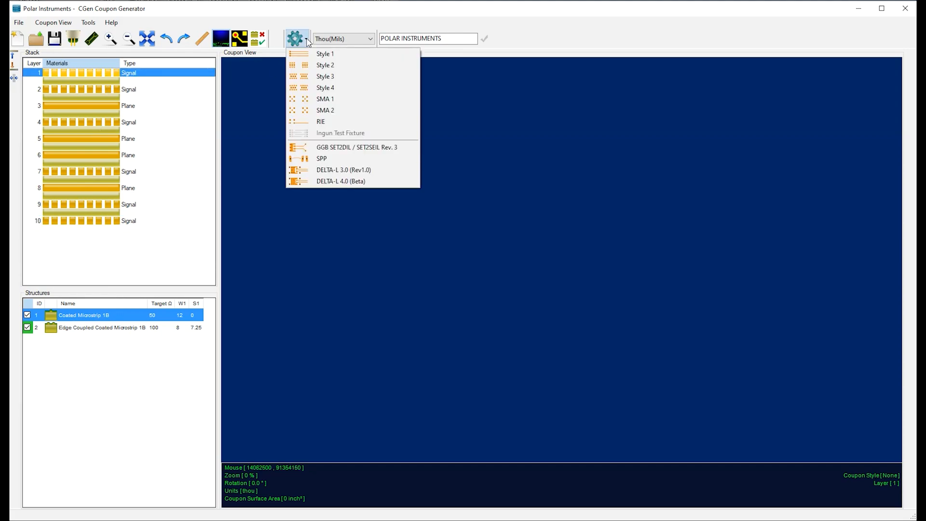
pyautogui.click(304, 69)
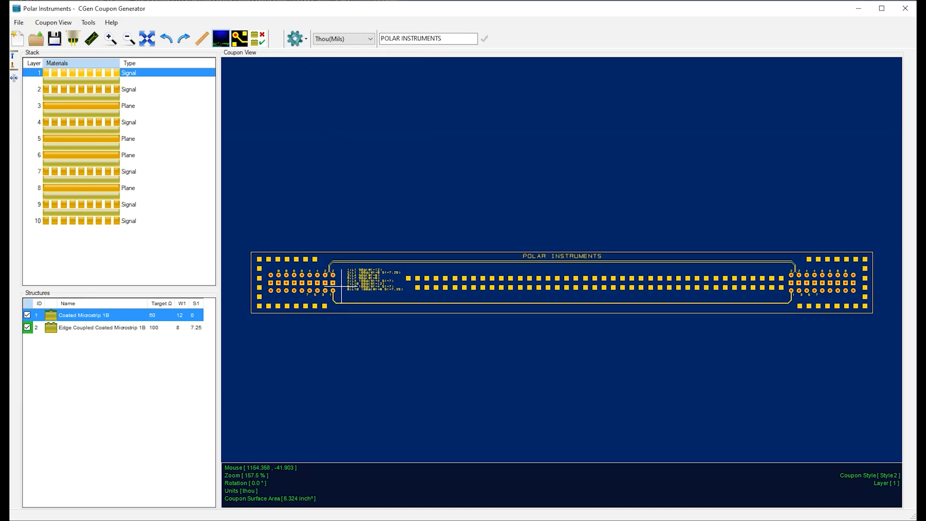
pyautogui.scroll(1, 339, 287)
pyautogui.scroll(3, 562, 282)
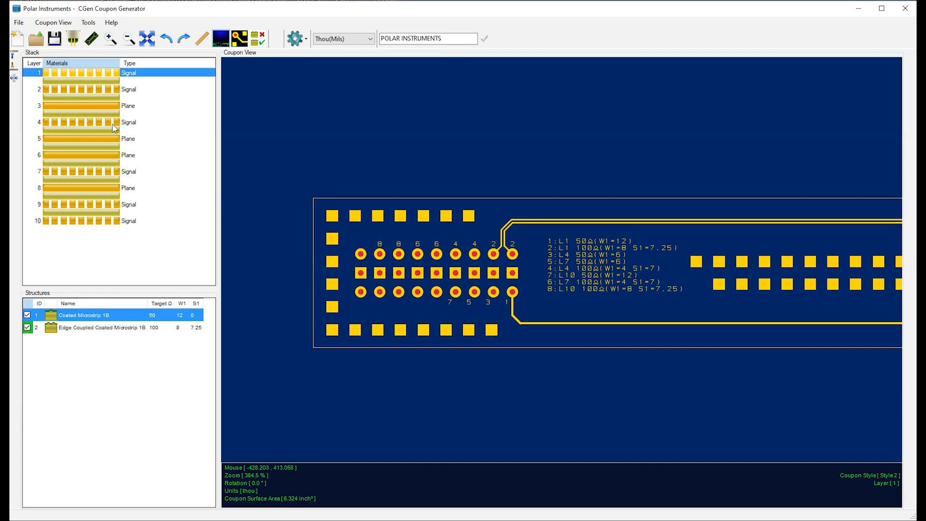
# - Inspect the coupon's plane layer 3 and signal layer 4, highlighting the single-ended and edge-coupled offset stripline traces in turn
pyautogui.click(73, 106)
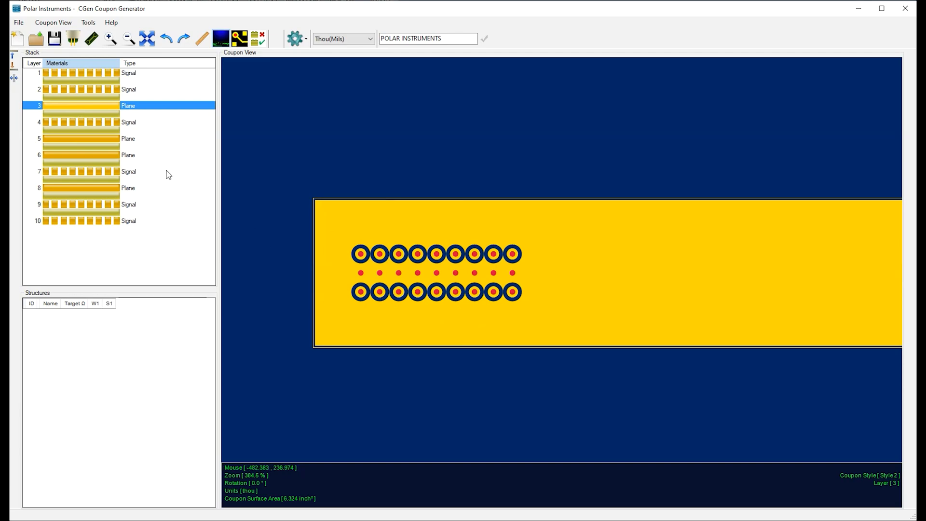
pyautogui.click(90, 128)
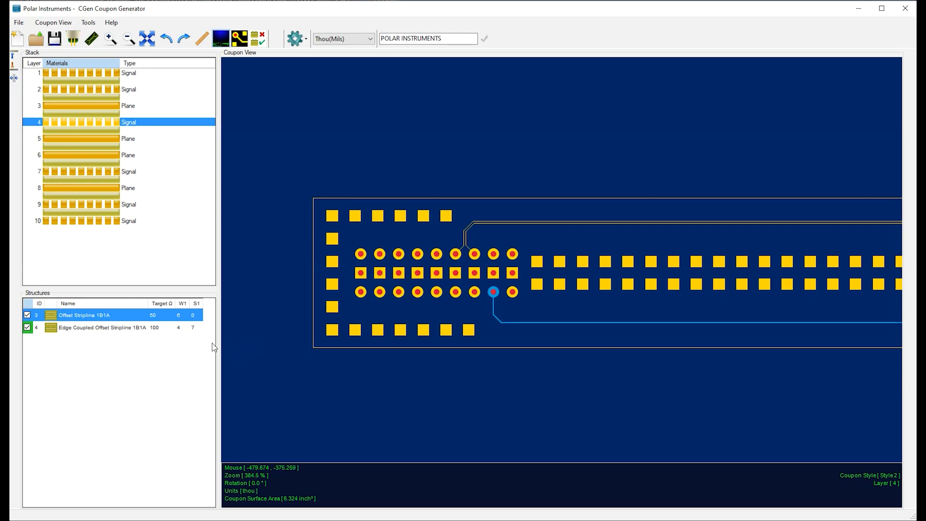
pyautogui.click(126, 333)
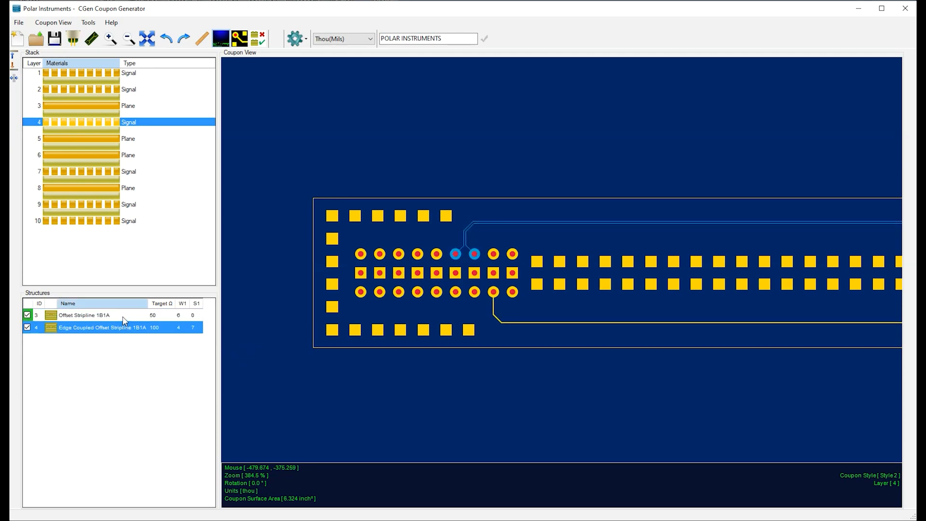
pyautogui.click(125, 320)
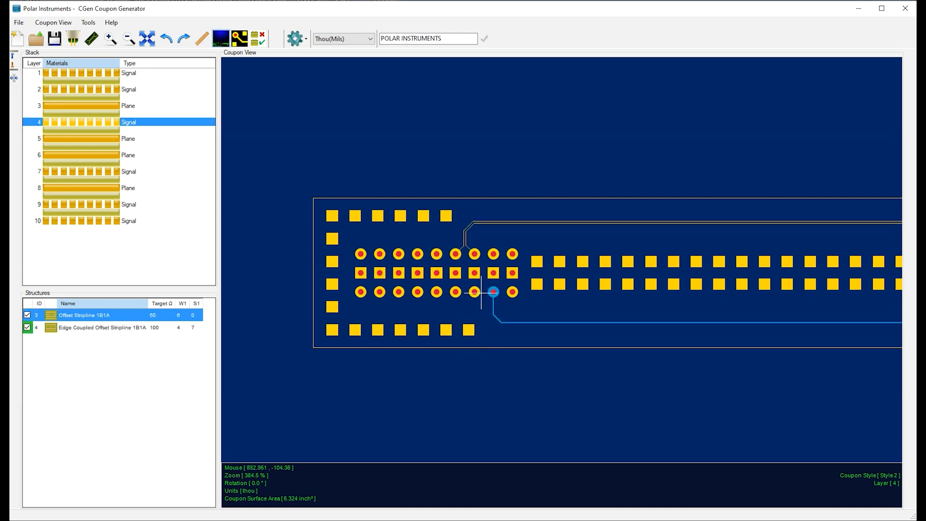
pyautogui.click(131, 331)
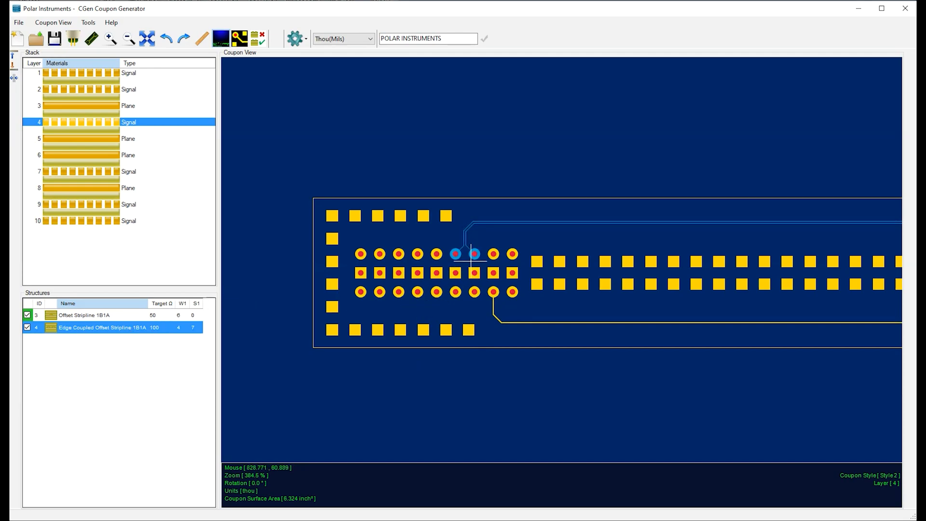
pyautogui.scroll(4, 474, 253)
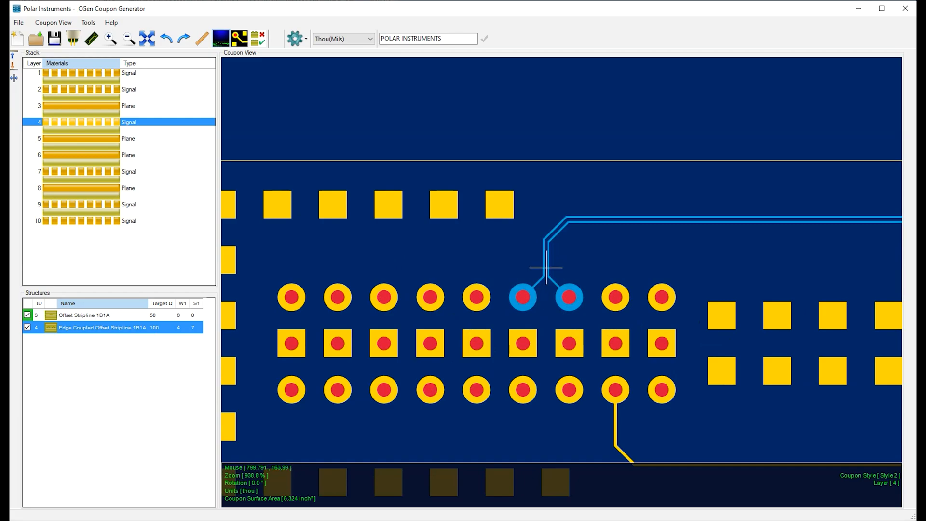
pyautogui.scroll(1, 554, 278)
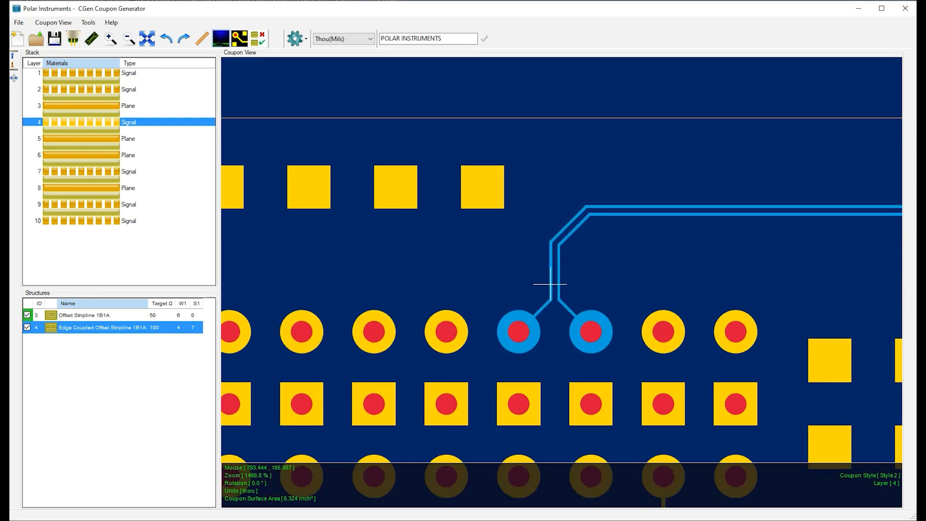
pyautogui.scroll(-1, 563, 282)
pyautogui.scroll(-5, 562, 282)
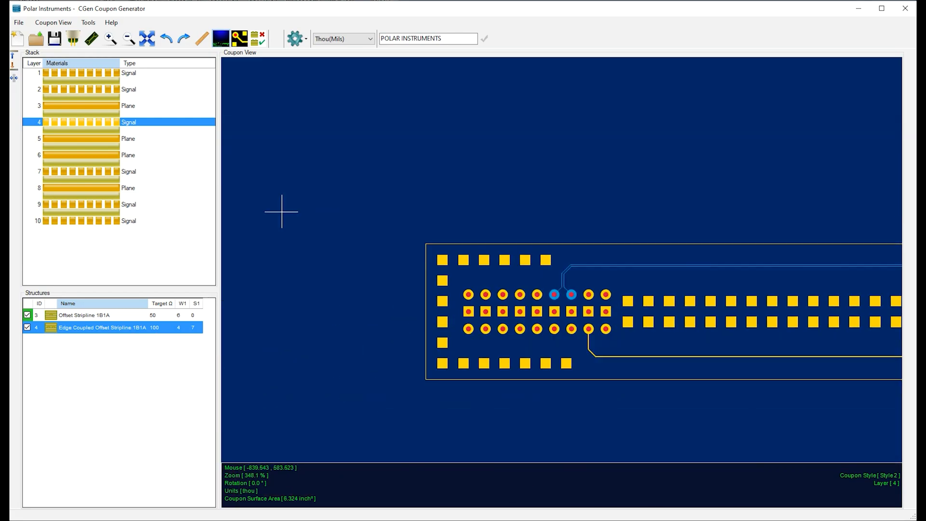
# - Show coupon layer 1 again, validate the active structures, review the results and close them
pyautogui.click(113, 74)
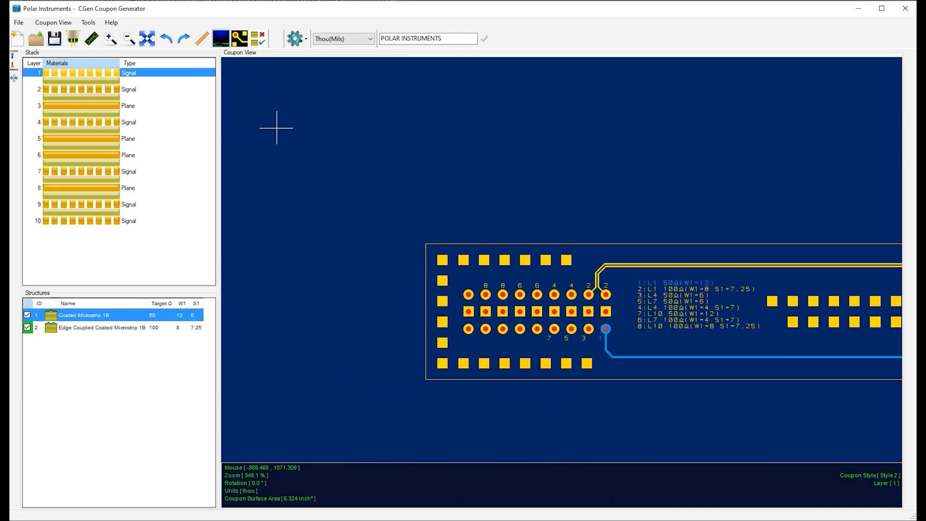
pyautogui.click(259, 43)
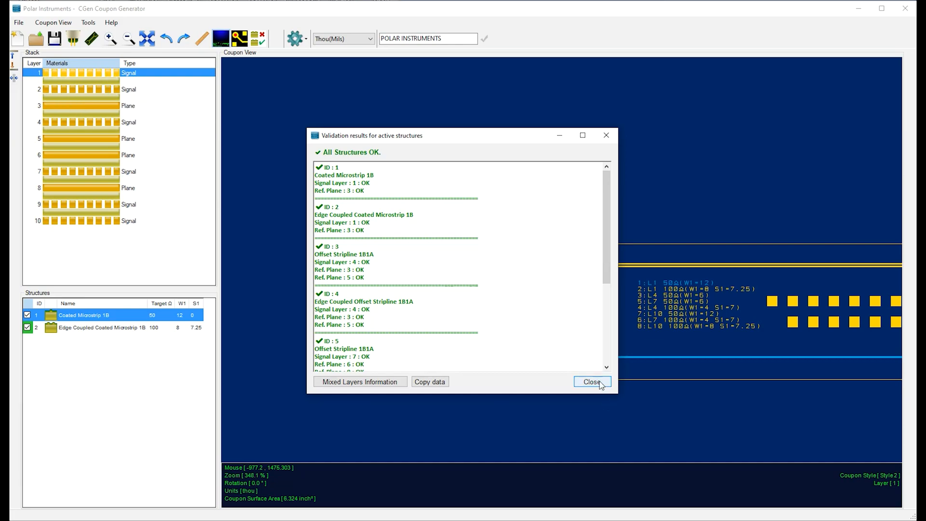
pyautogui.moveTo(607, 272); pyautogui.dragTo(597, 248)
pyautogui.click(592, 381)
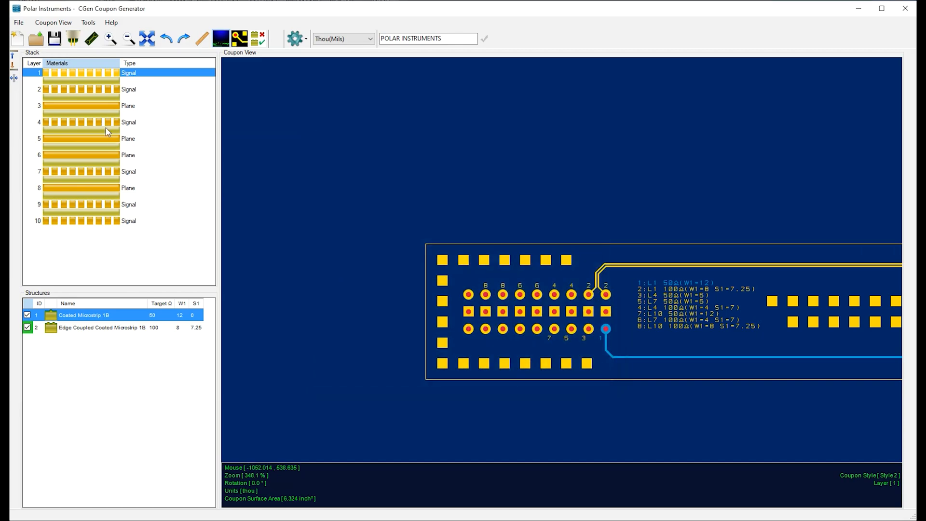
# - Switch plane layer 3 to a signal layer, review the validation report for the active structures and close it
pyautogui.click(102, 108)
pyautogui.rightClick(103, 109)
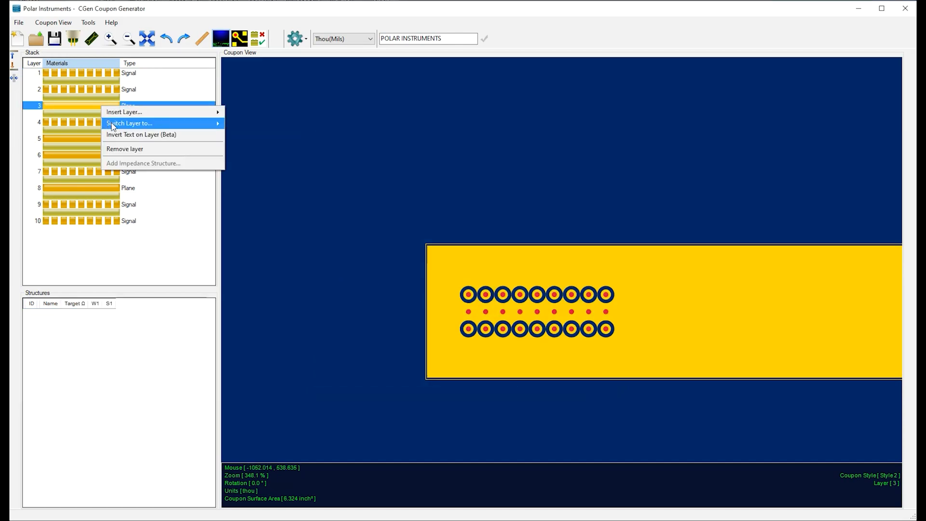
pyautogui.moveTo(147, 124)
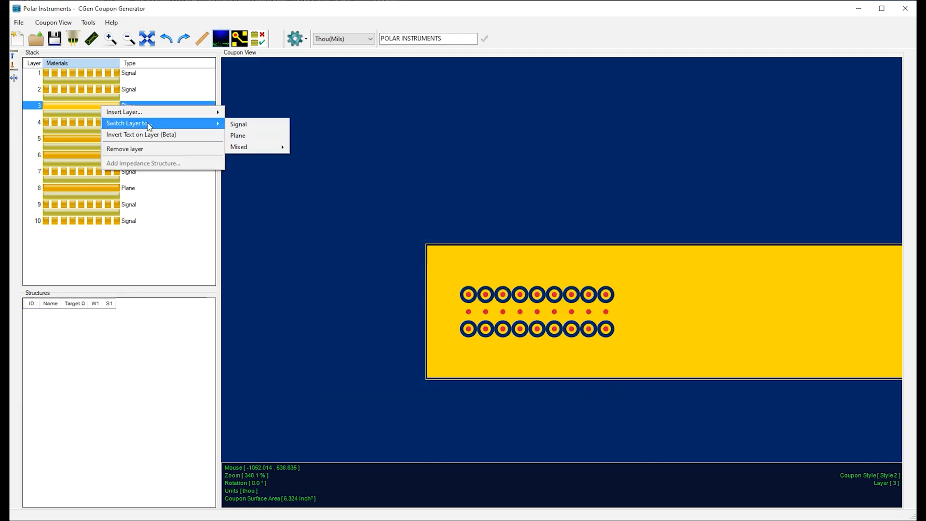
pyautogui.click(249, 126)
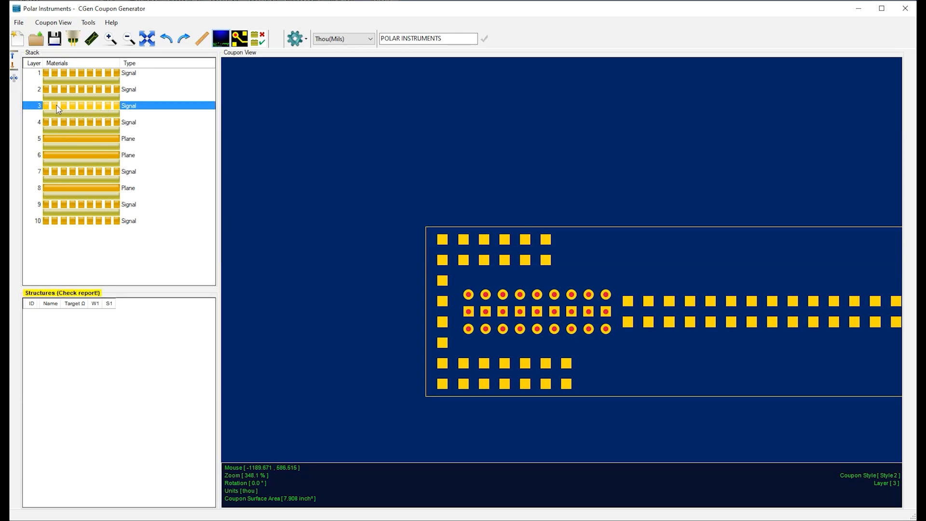
pyautogui.click(68, 295)
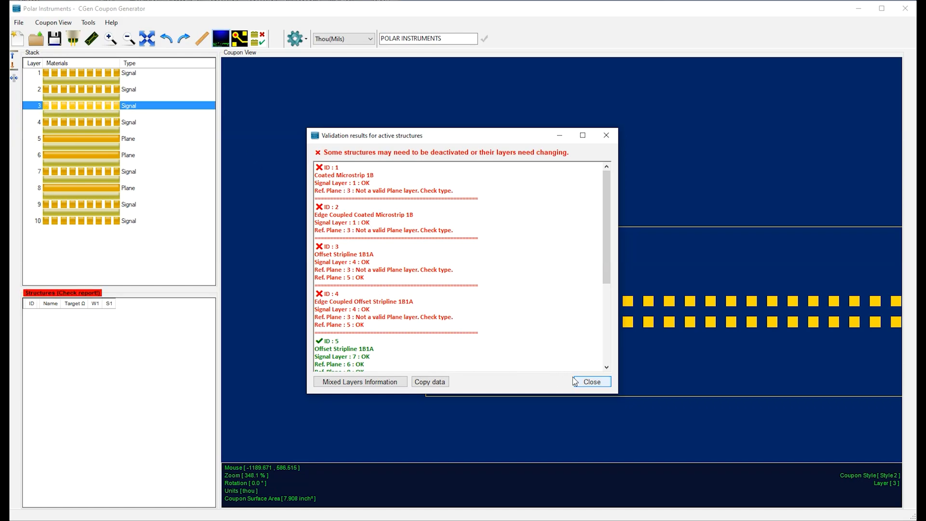
pyautogui.click(597, 384)
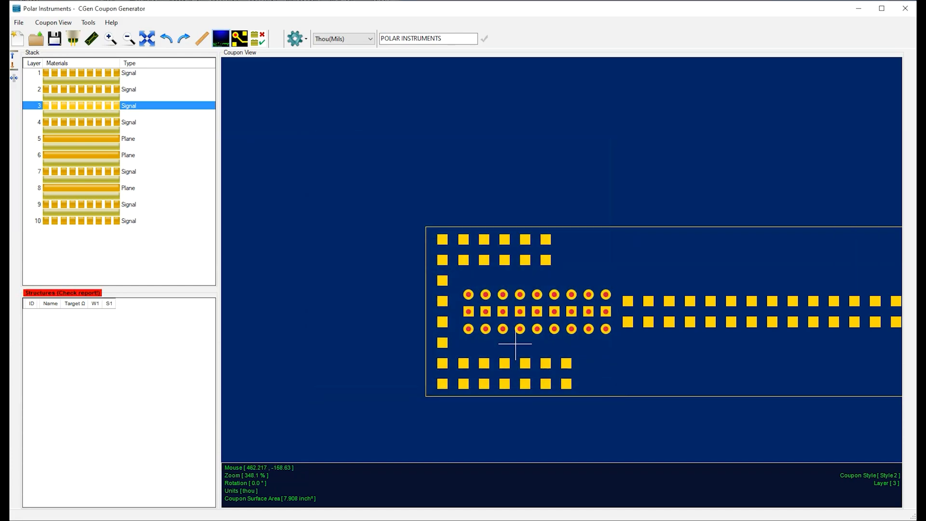
# - Switch layer 3 back to a plane layer
pyautogui.rightClick(88, 108)
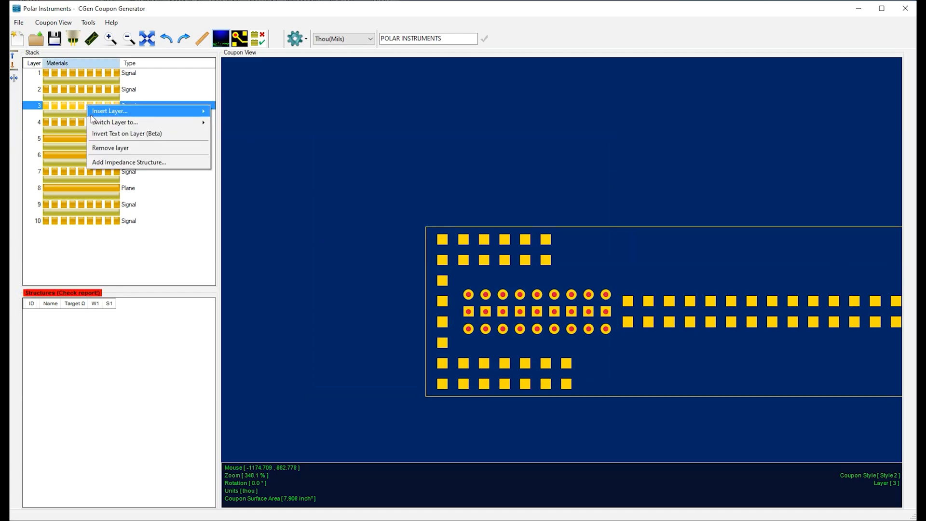
pyautogui.moveTo(188, 124)
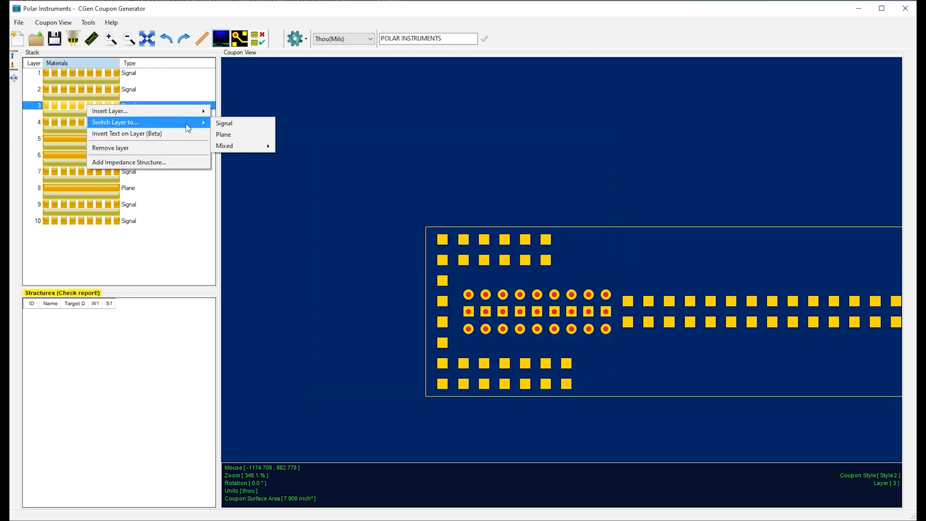
pyautogui.click(229, 137)
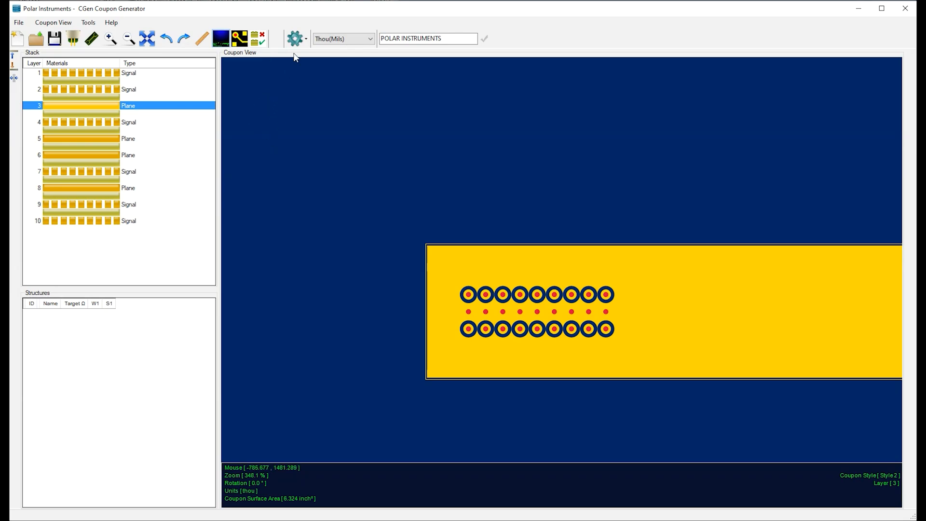
# - Generate a Style 3 test coupon and look closely at its pad arrangement and structure legend on layer 1
pyautogui.click(303, 38)
pyautogui.click(305, 39)
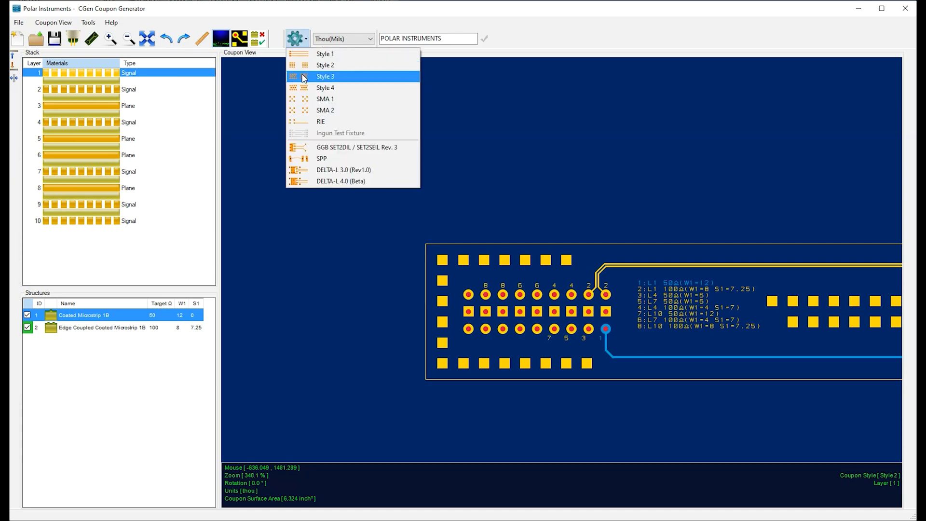
pyautogui.click(304, 78)
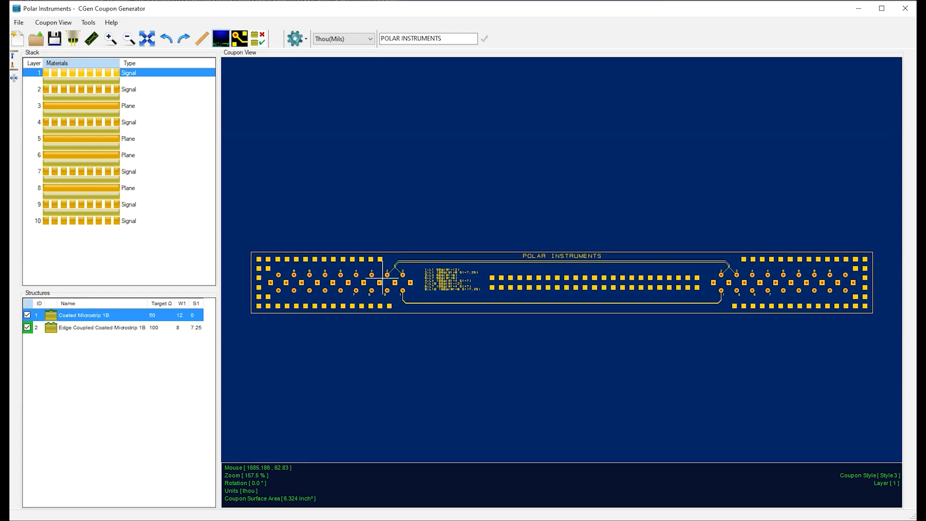
pyautogui.scroll(5, 562, 282)
pyautogui.scroll(1, 563, 282)
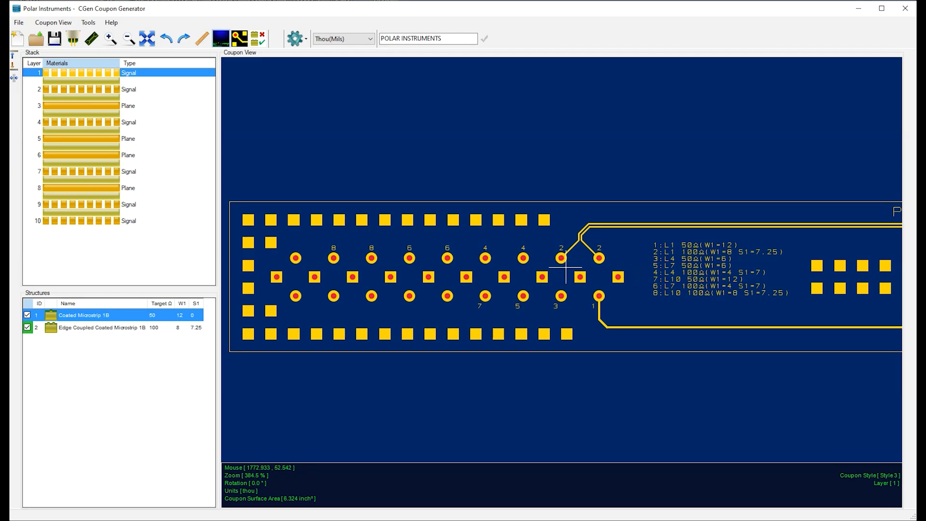
# - Regenerate the test coupon in Style 2 and look closely at its pads and structure legend
pyautogui.click(296, 39)
pyautogui.click(305, 66)
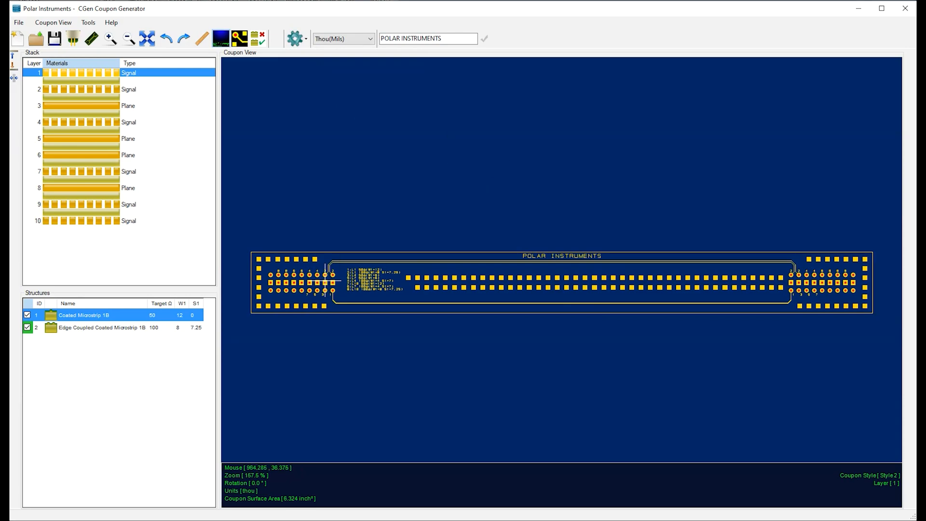
pyautogui.scroll(3, 564, 284)
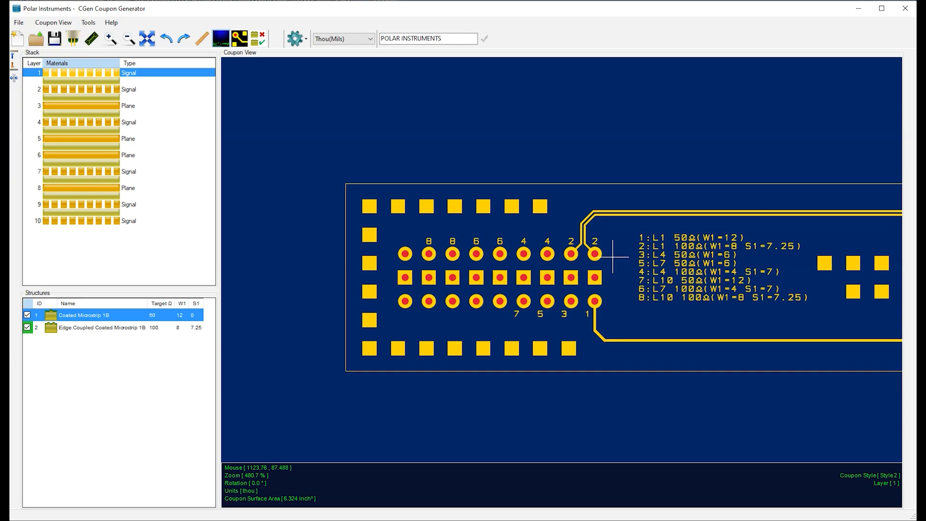
# - Open the list of export formats for the Style 2 coupon
pyautogui.click(19, 22)
pyautogui.moveTo(30, 98)
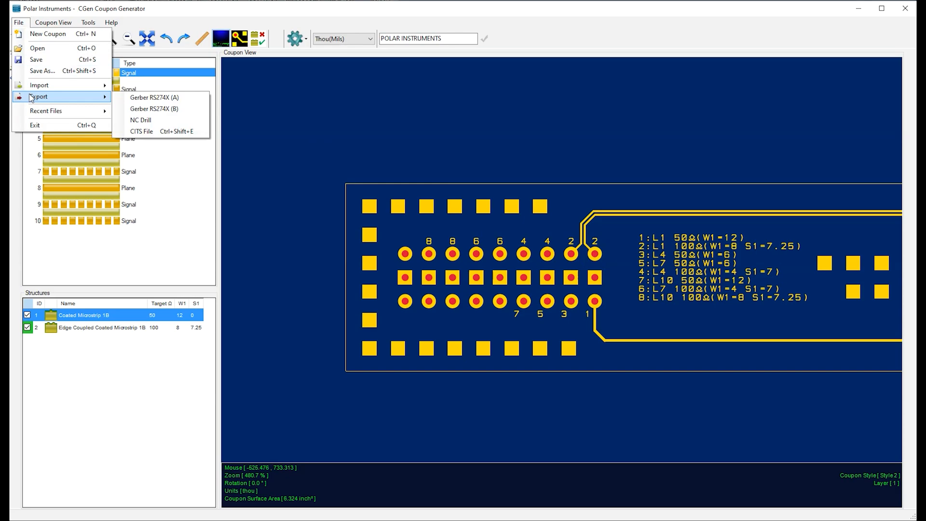